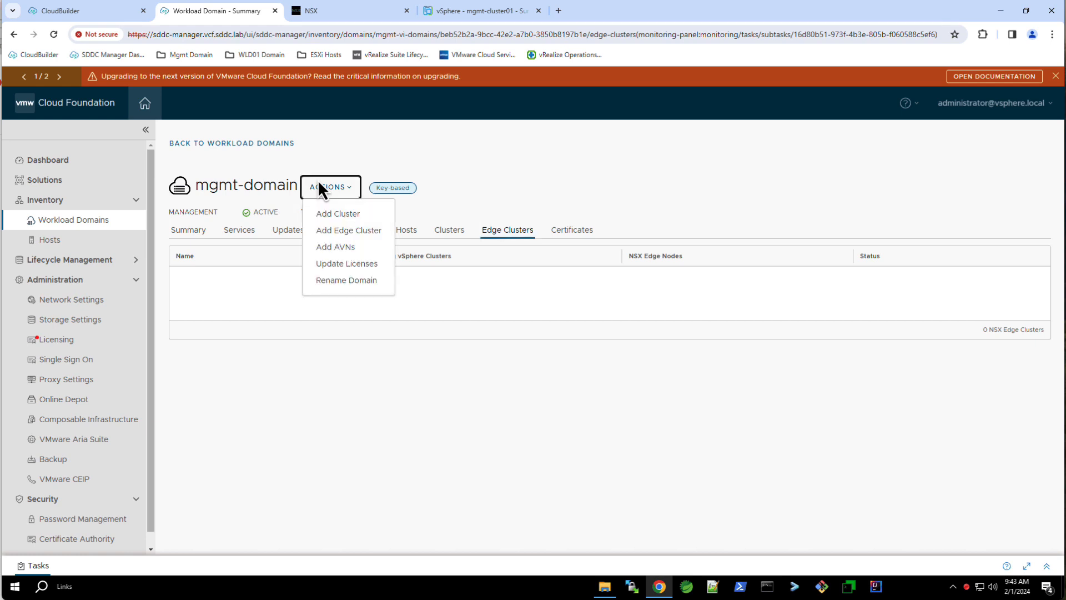
{"action": "left_click", "coordinate": [348, 231]}
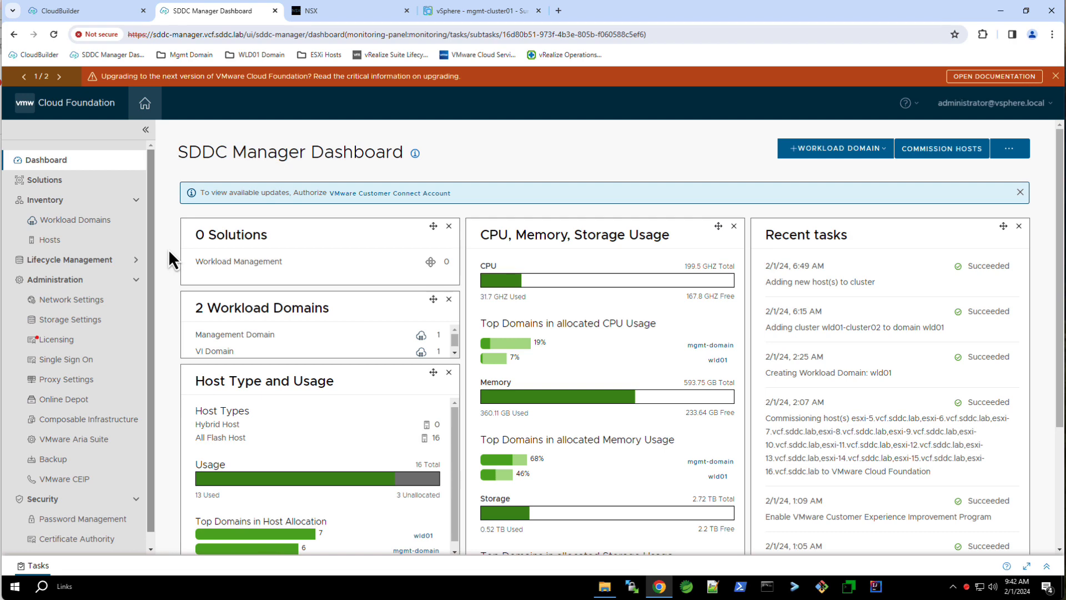
Open the mgmt-domain workload domain from the inventory and display its edge clusters
{"action": "left_click", "coordinate": [109, 221]}
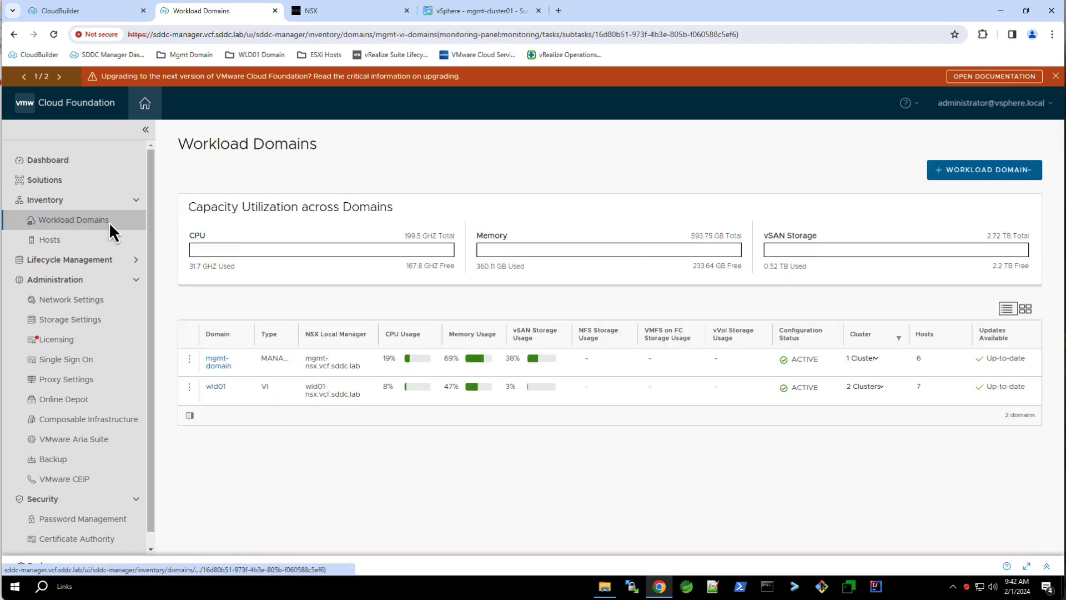
{"action": "left_click", "coordinate": [218, 361]}
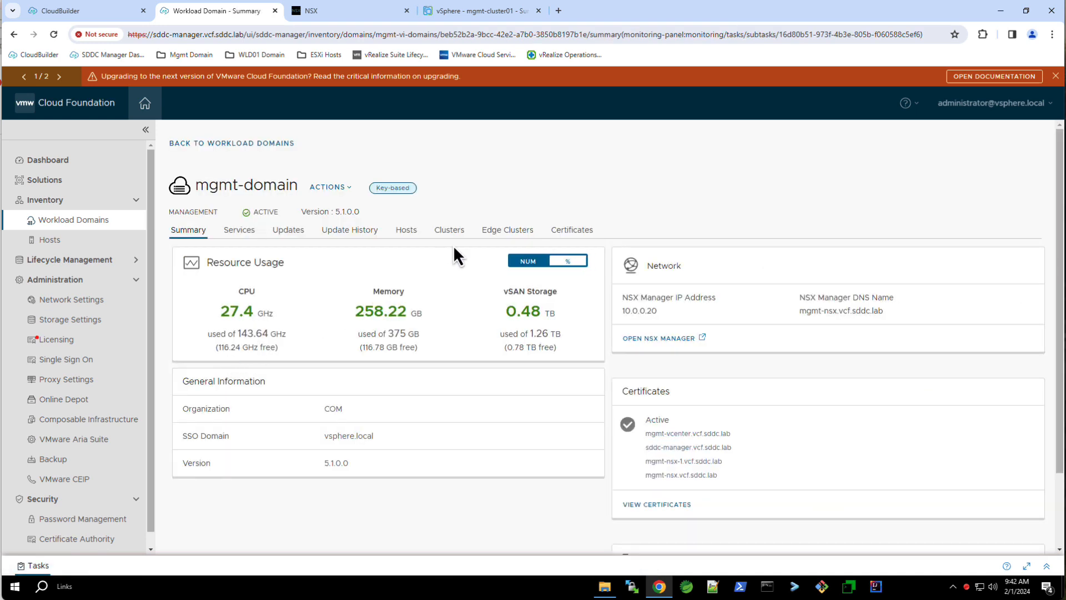
{"action": "left_click", "coordinate": [494, 230]}
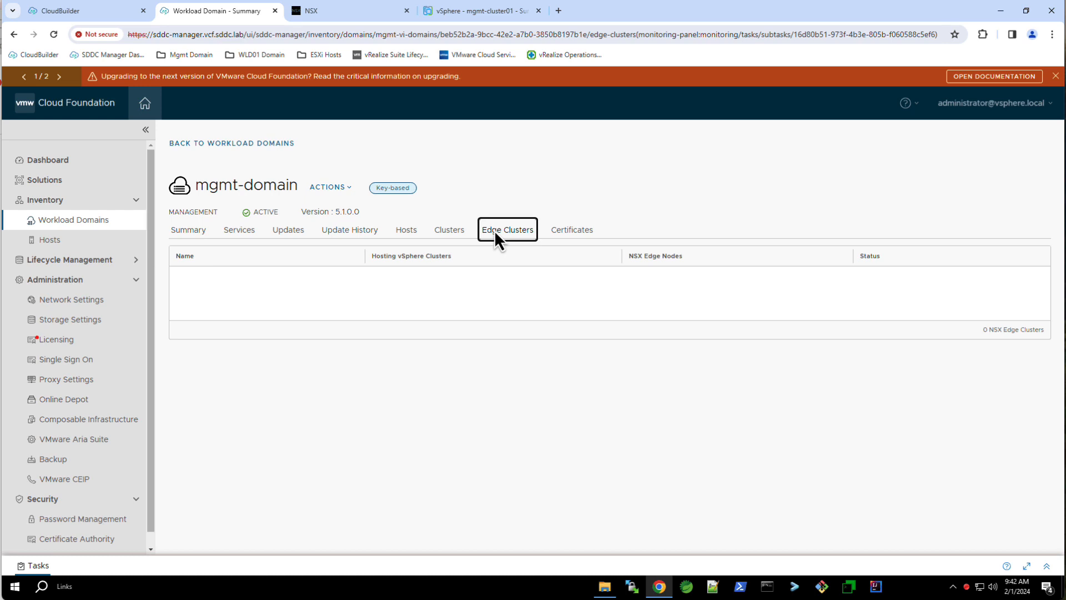
Switch to NSX Manager and look at the networking overview for existing gateways and segments
{"action": "left_click", "coordinate": [359, 20]}
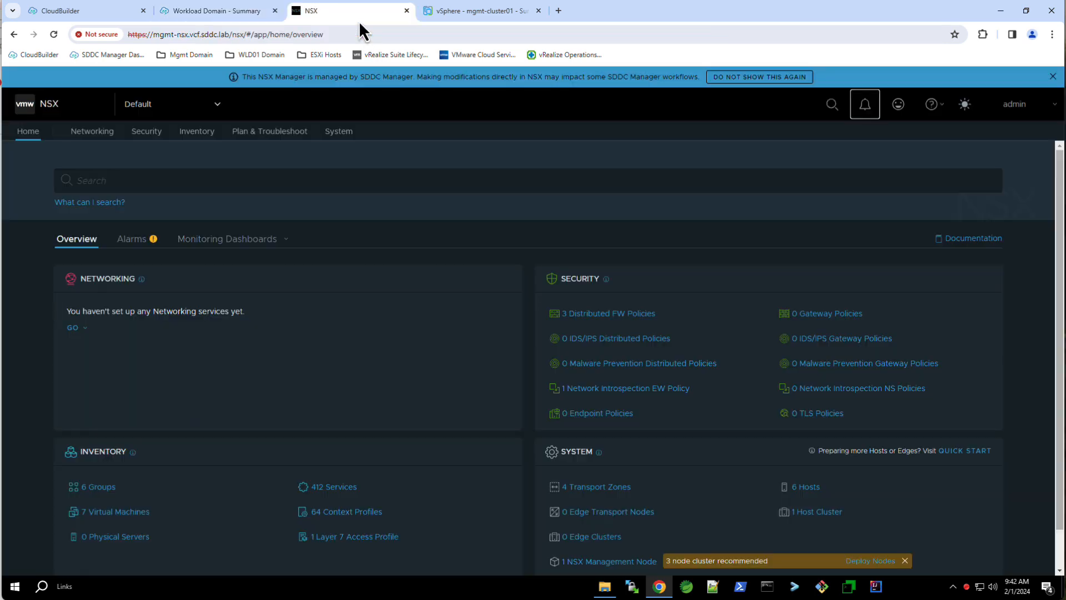
{"action": "left_click", "coordinate": [108, 135]}
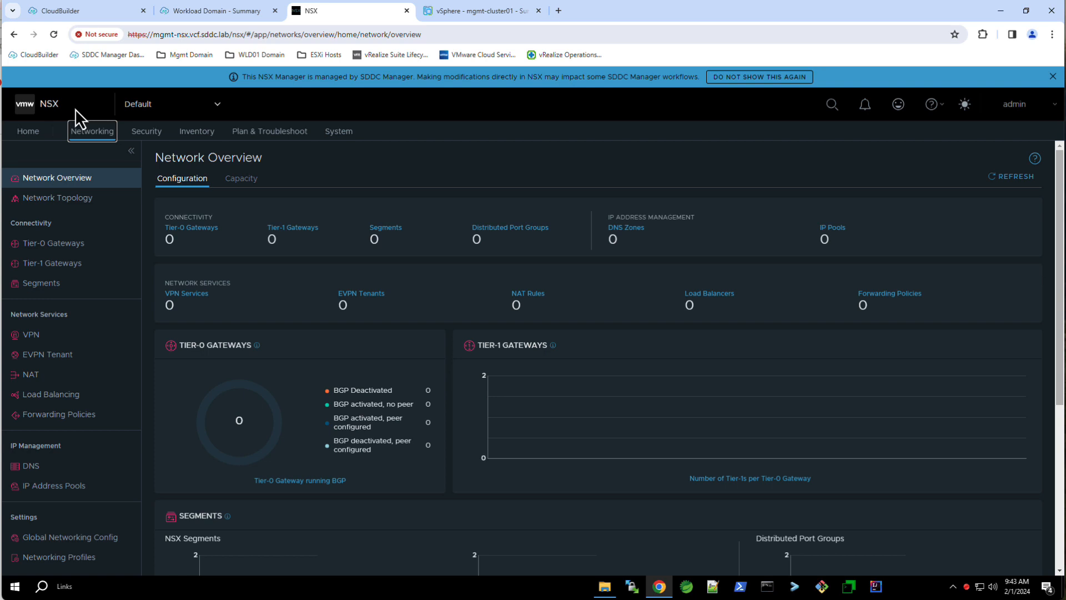
Return to SDDC Manager, start adding an edge cluster to mgmt-domain and acknowledge all the prerequisites
{"action": "left_click", "coordinate": [190, 13]}
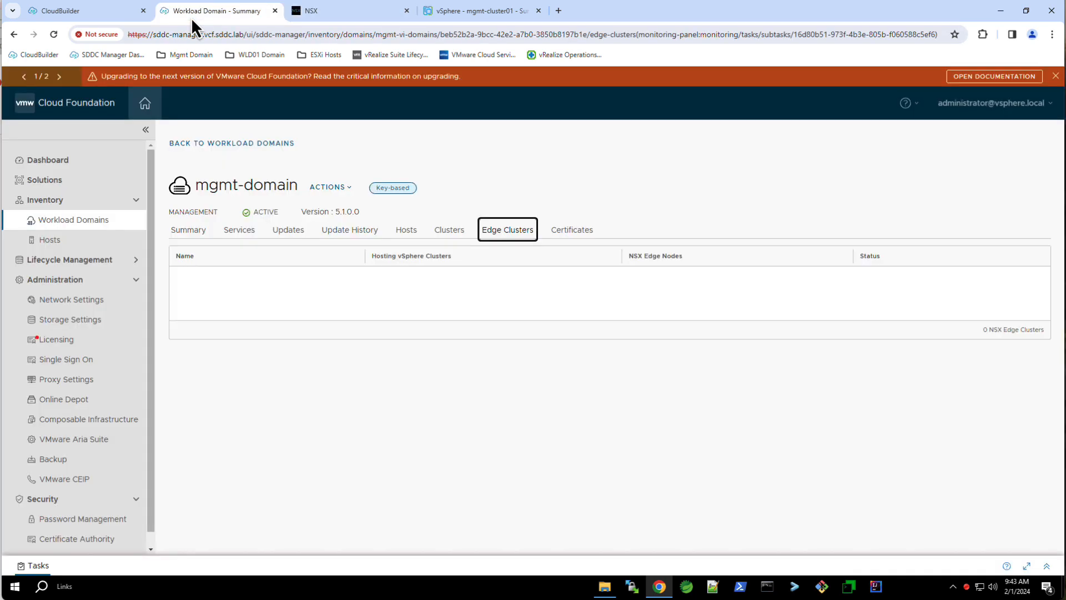
{"action": "left_click", "coordinate": [322, 187]}
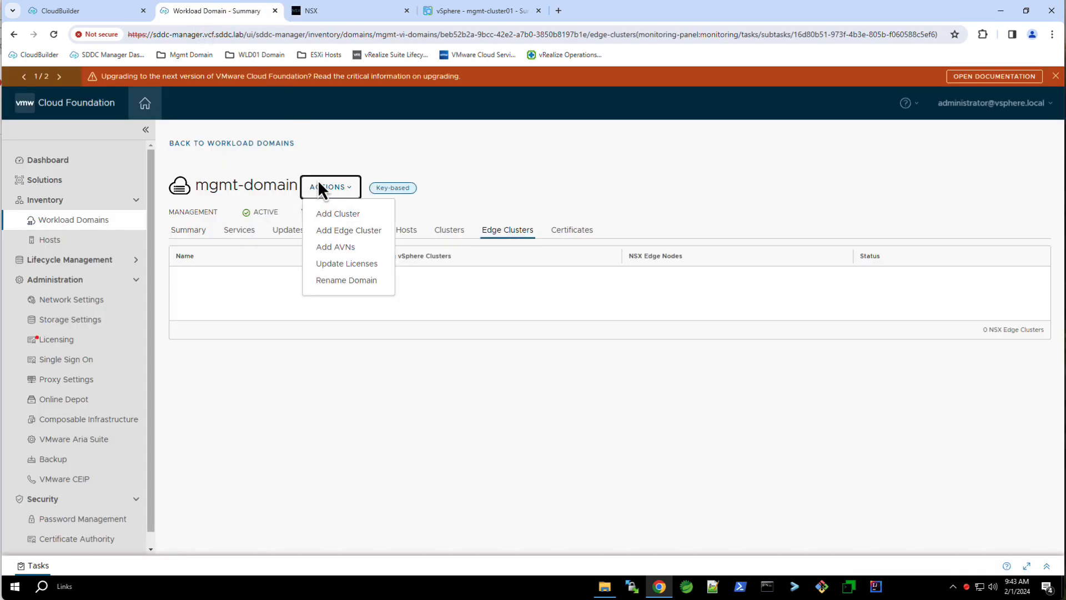
{"action": "left_click", "coordinate": [348, 231]}
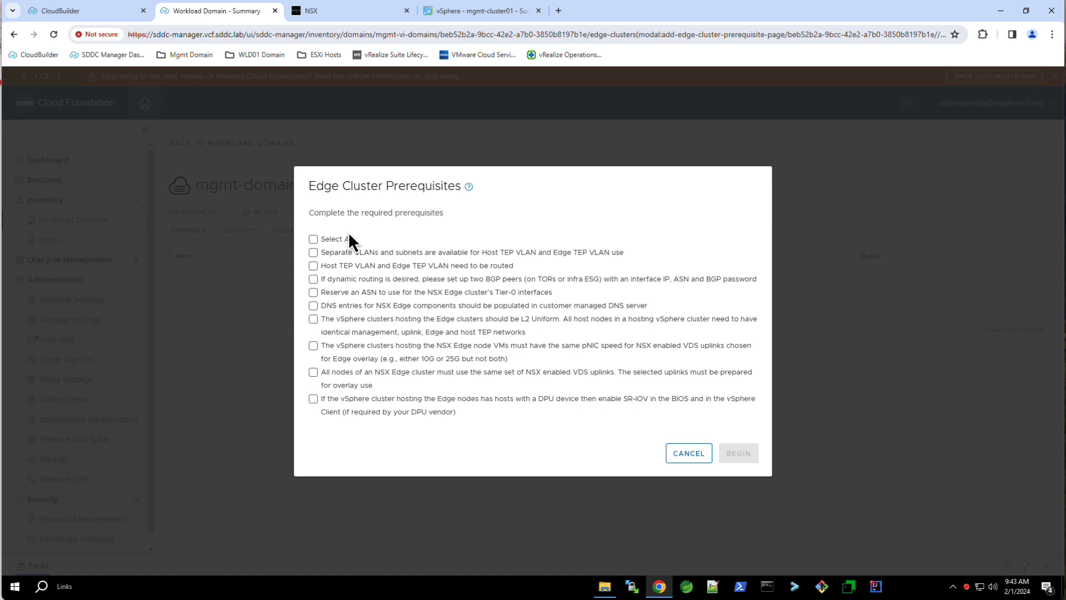
{"action": "left_click", "coordinate": [314, 239]}
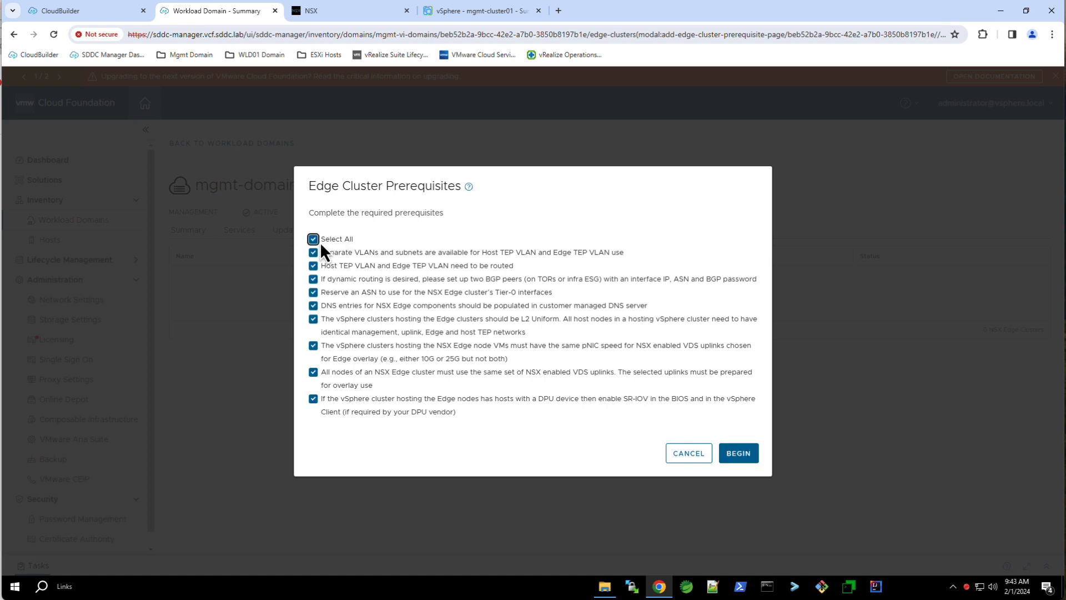
{"action": "left_click", "coordinate": [738, 453]}
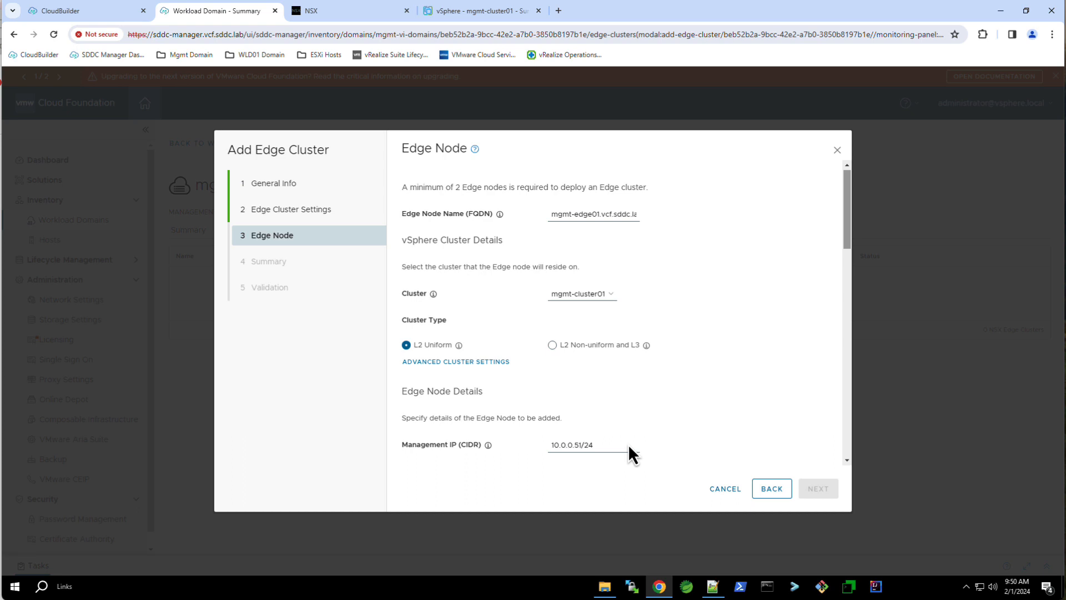
Review the mgmt-edge01.vcf.sddc.lab node details and Tier-0 uplink settings, and add the node to the edge cluster
{"action": "left_click", "coordinate": [846, 443]}
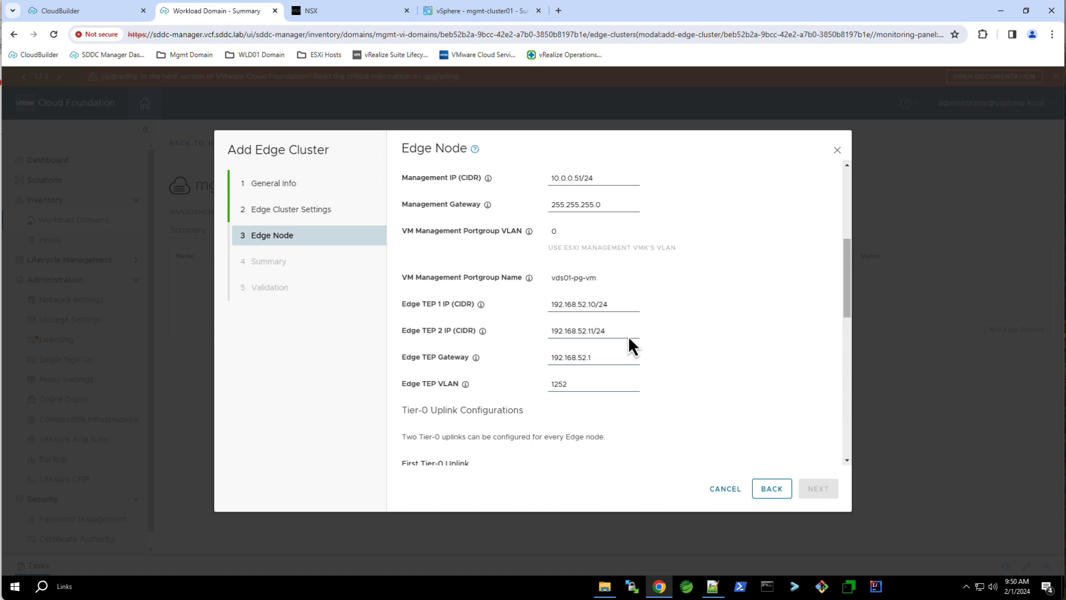
{"action": "scroll", "coordinate": [850, 448], "scroll_direction": "down", "scroll_amount": 5}
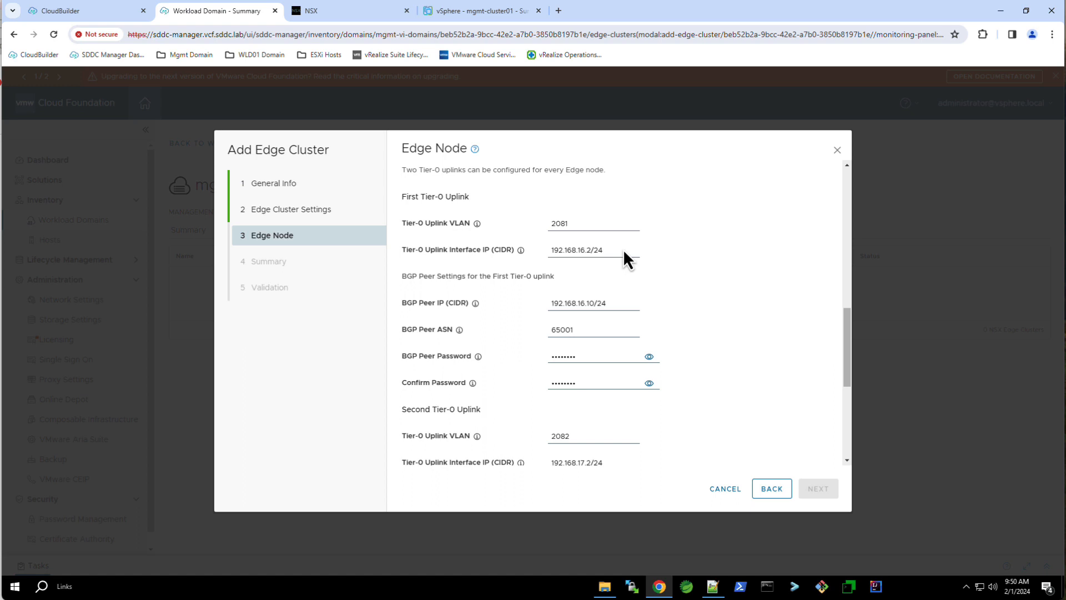
{"action": "left_click", "coordinate": [847, 427]}
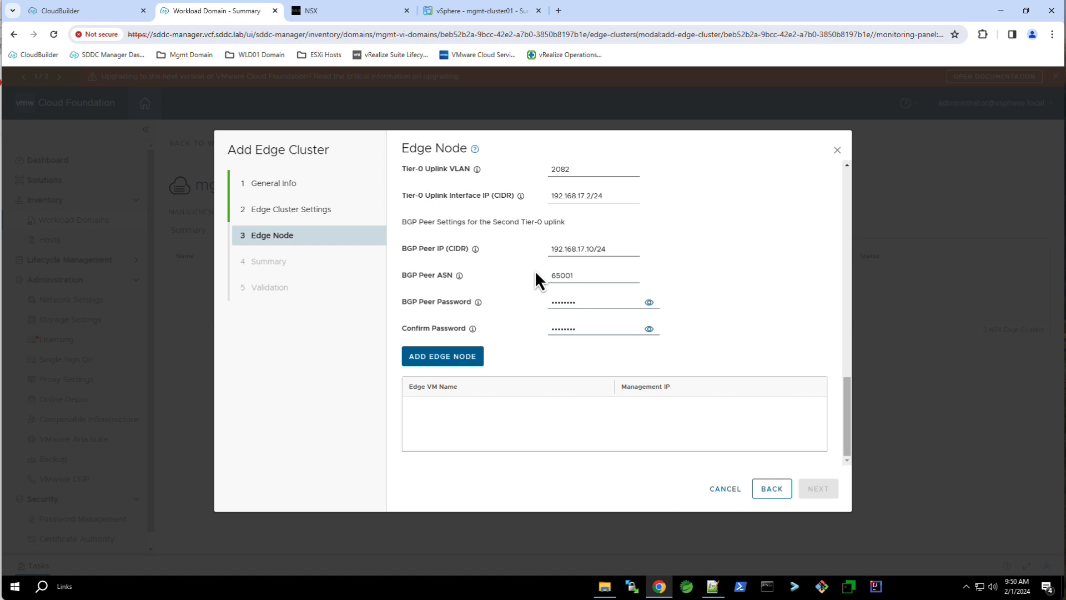
{"action": "left_click", "coordinate": [479, 358]}
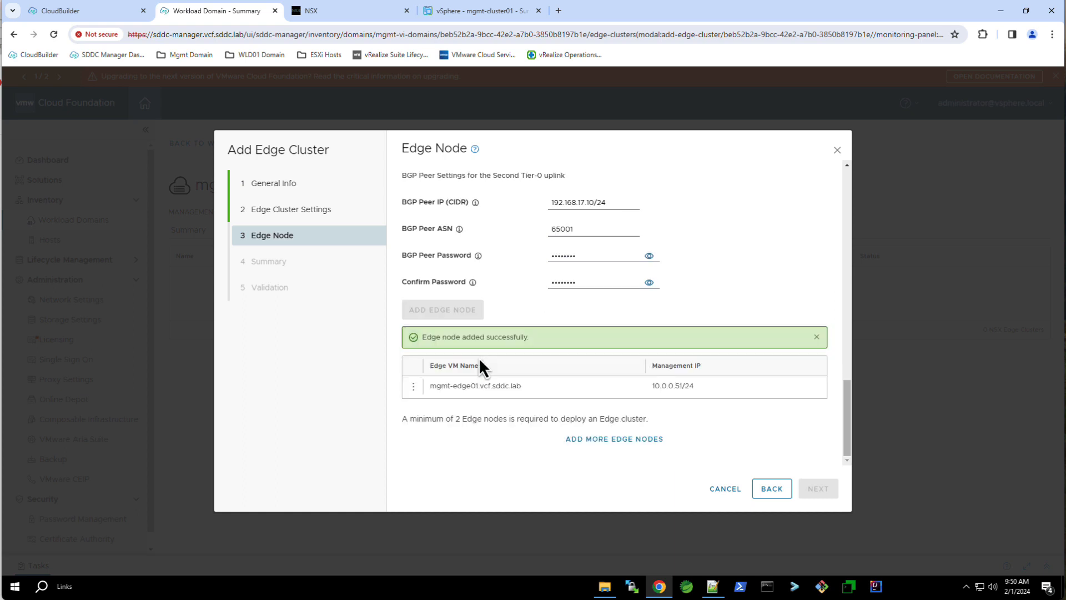
Add a second edge node, mgmt-edge02.vcf.sddc.lab, with management IP 10.0.0.52/24 and TEP IPs 192.168.52.12/24 and 192.168.52.13/24
{"action": "left_click", "coordinate": [591, 438]}
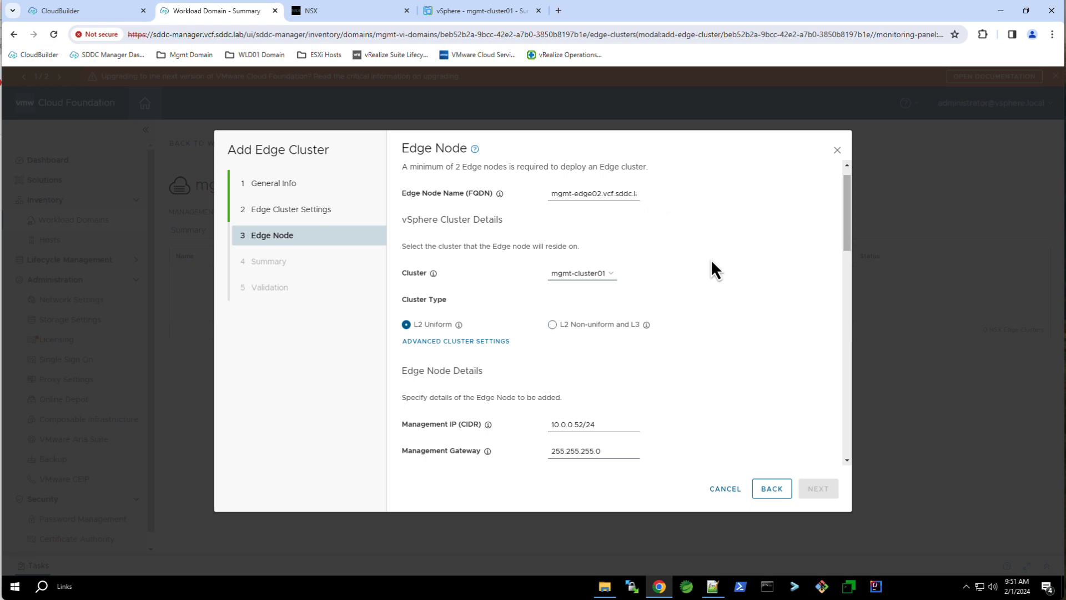
{"action": "scroll", "coordinate": [845, 417], "scroll_direction": "down", "scroll_amount": 5}
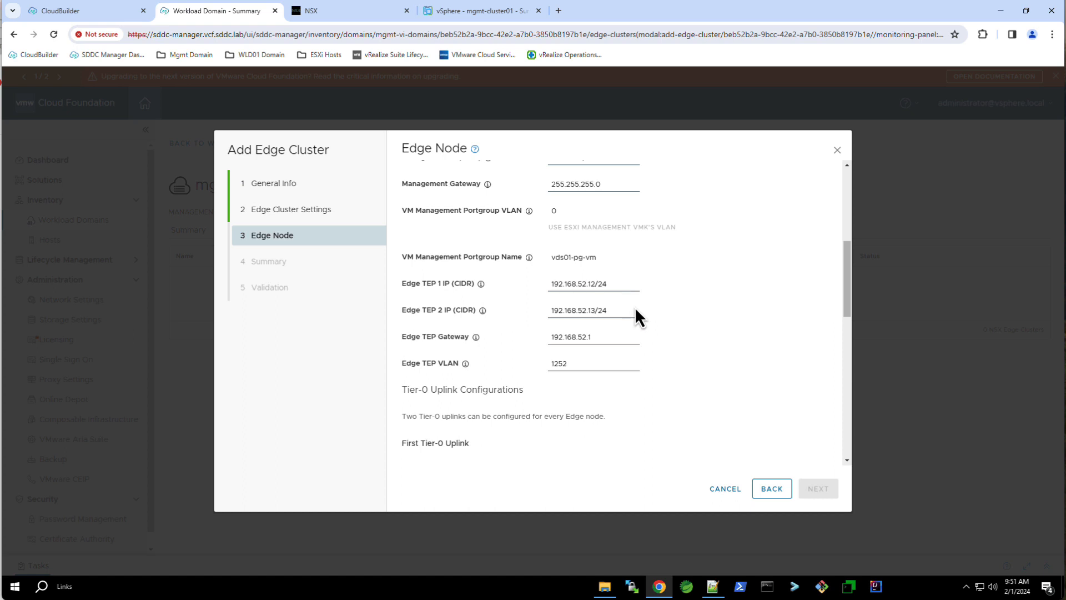
{"action": "scroll", "coordinate": [847, 438], "scroll_direction": "down", "scroll_amount": 5}
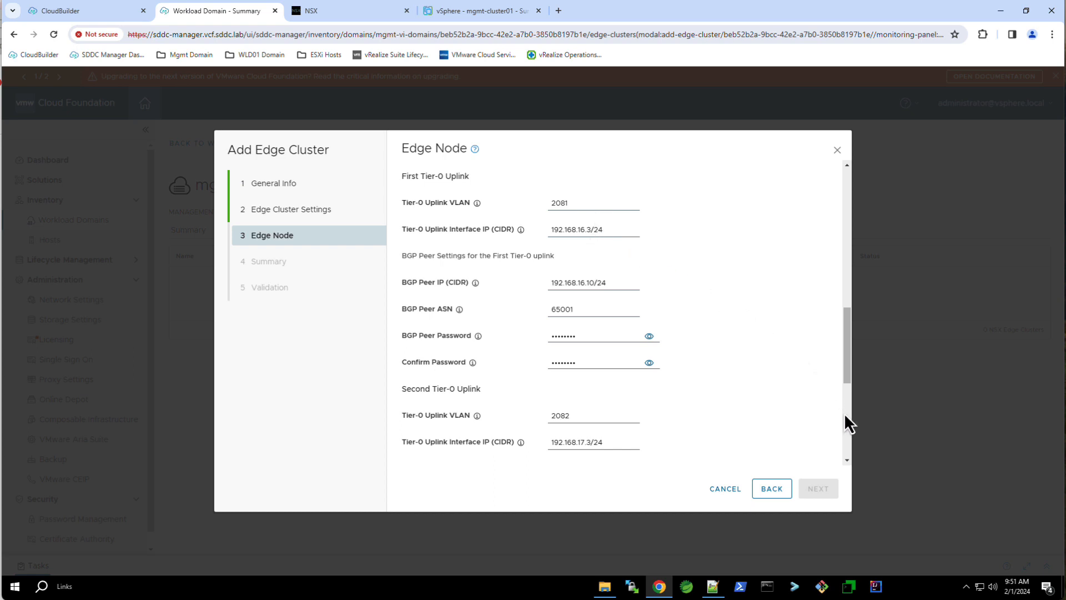
{"action": "scroll", "coordinate": [845, 415], "scroll_direction": "down", "scroll_amount": 5}
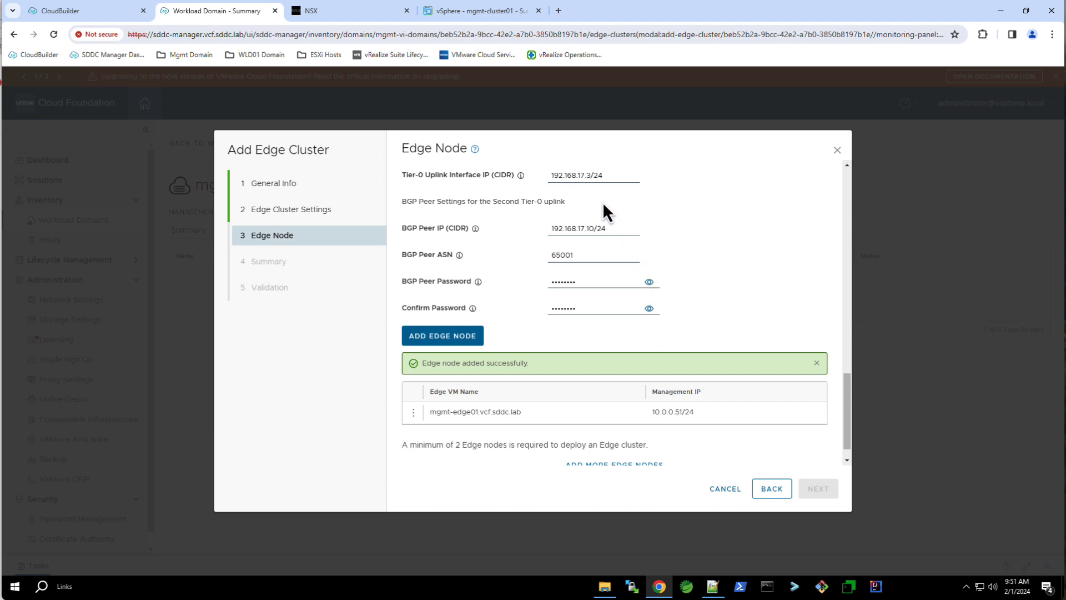
{"action": "left_click", "coordinate": [467, 340]}
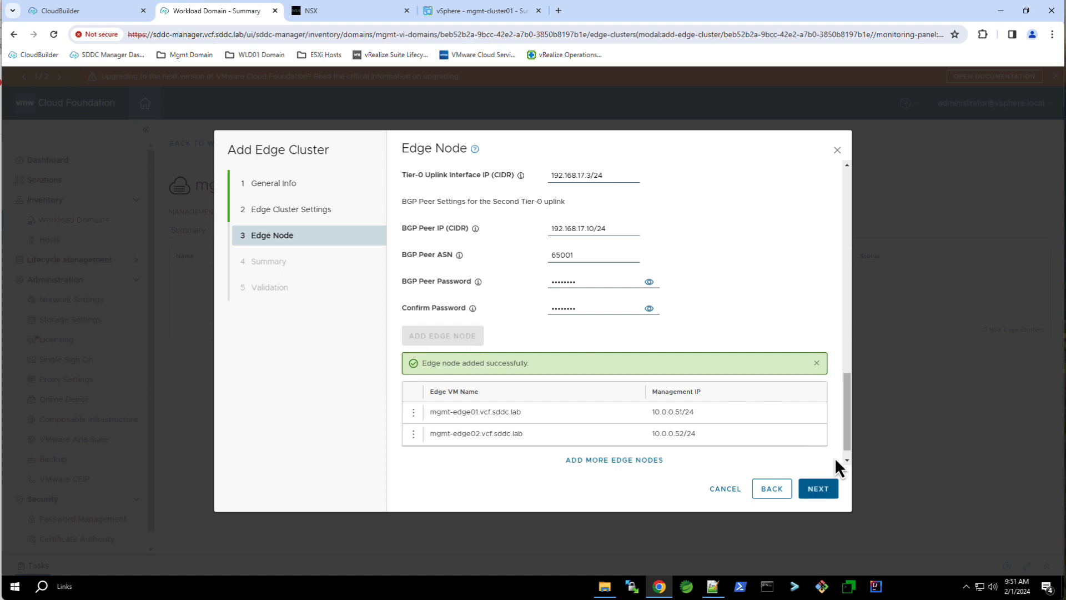
Review the edge cluster summary, run the validation and submit the edge cluster for deployment
{"action": "left_click", "coordinate": [829, 489]}
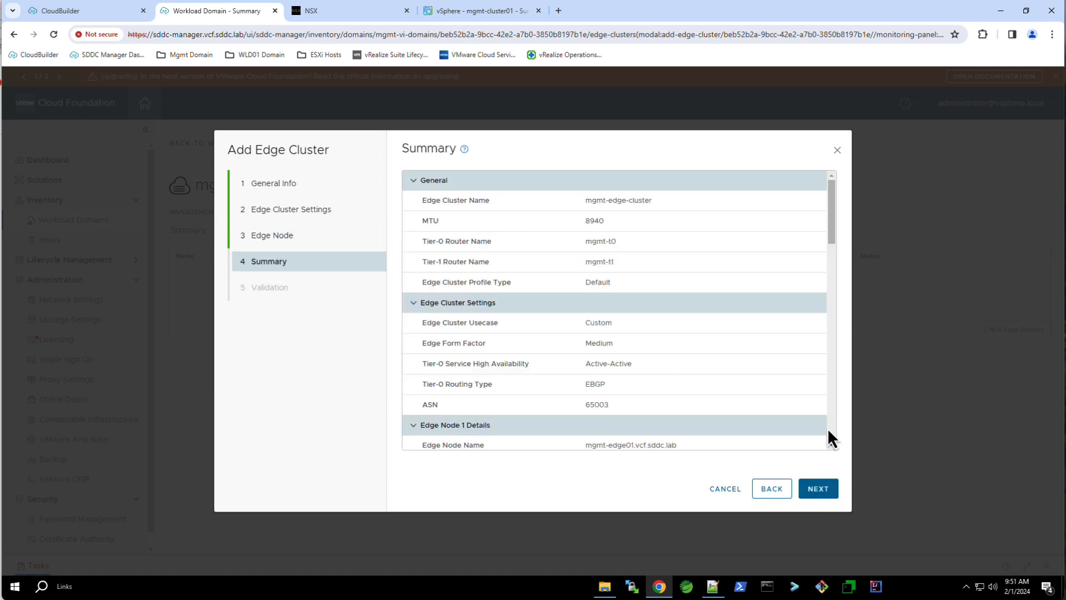
{"action": "scroll", "coordinate": [828, 430], "scroll_direction": "down", "scroll_amount": 10}
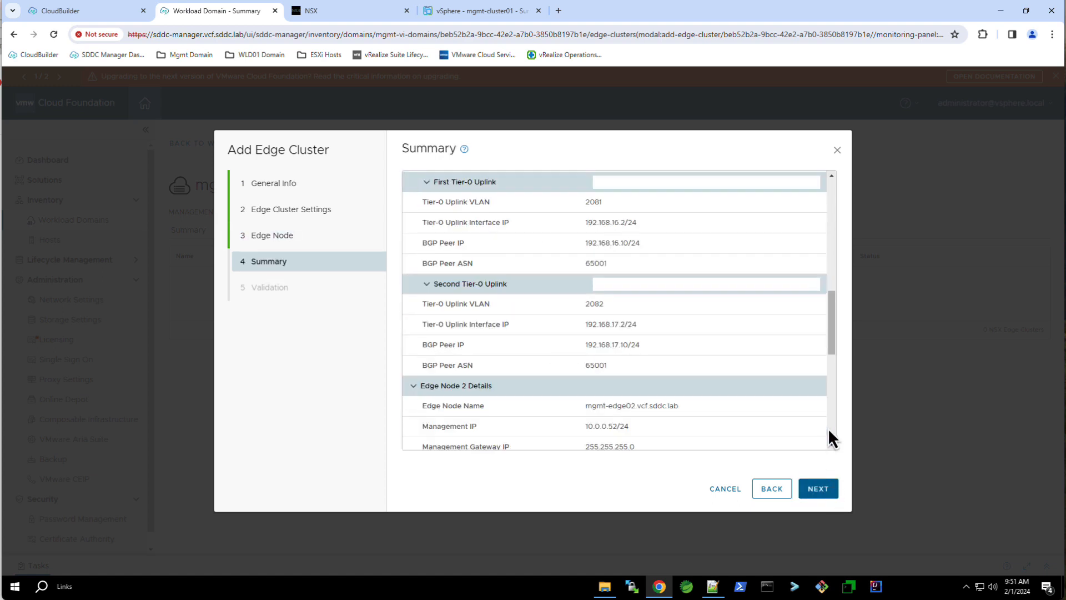
{"action": "scroll", "coordinate": [827, 428], "scroll_direction": "down", "scroll_amount": 6}
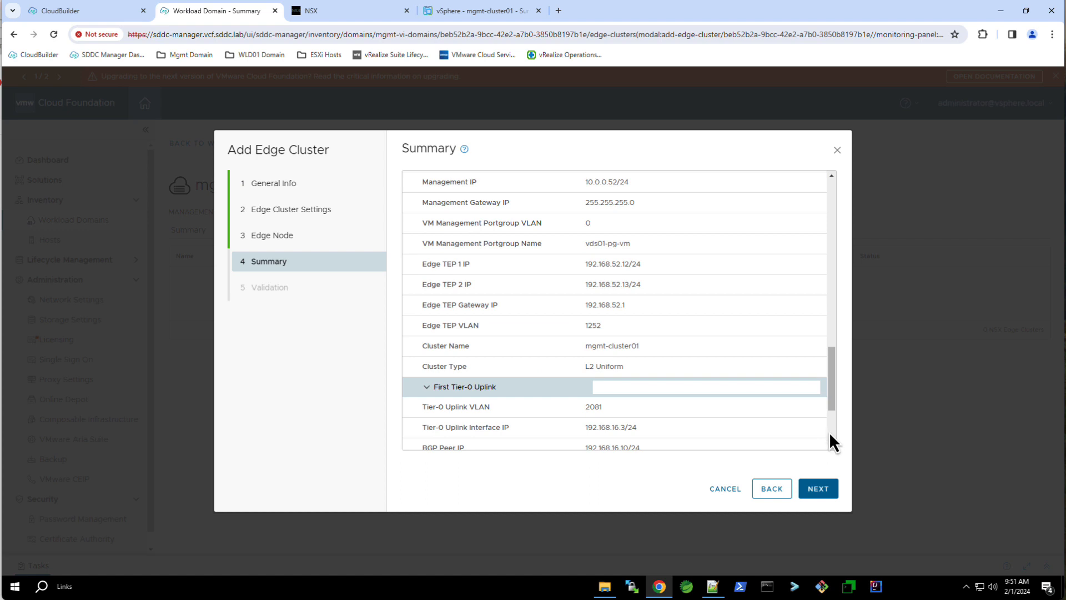
{"action": "left_click", "coordinate": [834, 488]}
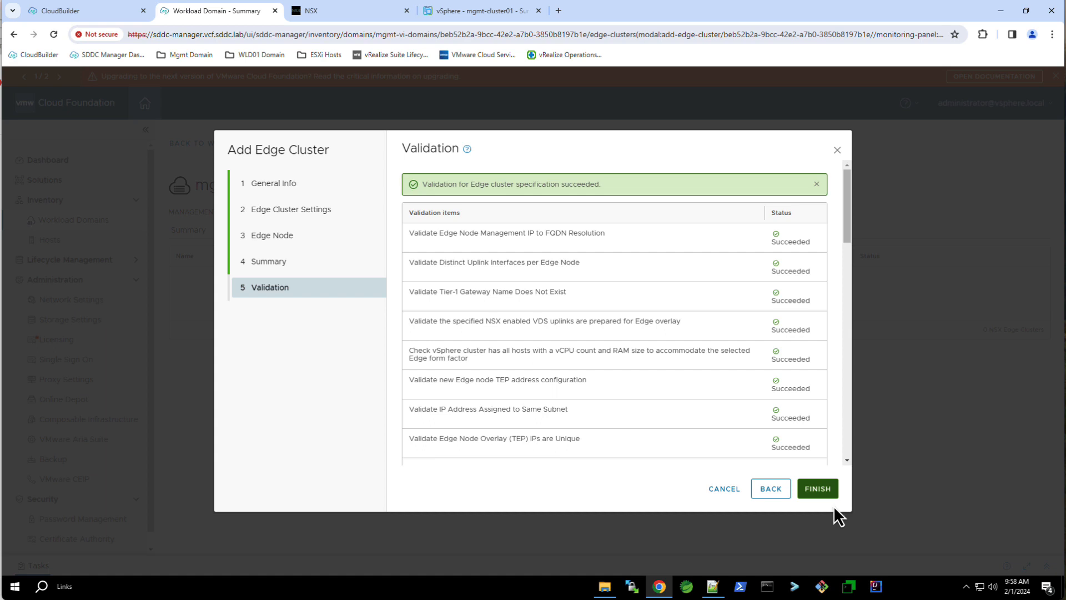
{"action": "left_click", "coordinate": [826, 495]}
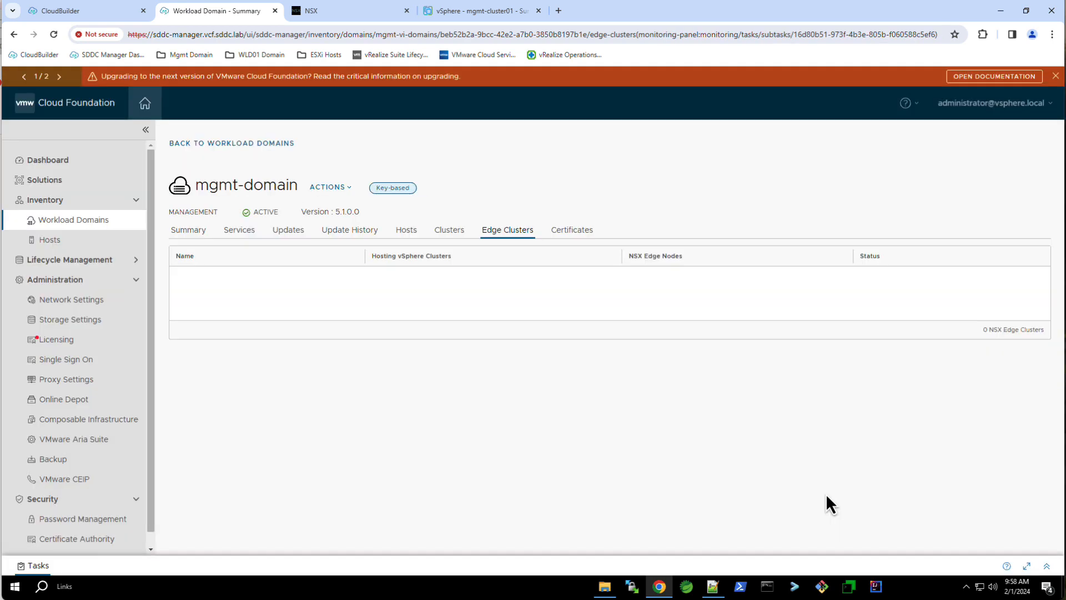
Check the deployment task list, and expand the edge cluster's resource pool under mgmt-cluster01 in the vSphere Client
{"action": "left_click", "coordinate": [1047, 565]}
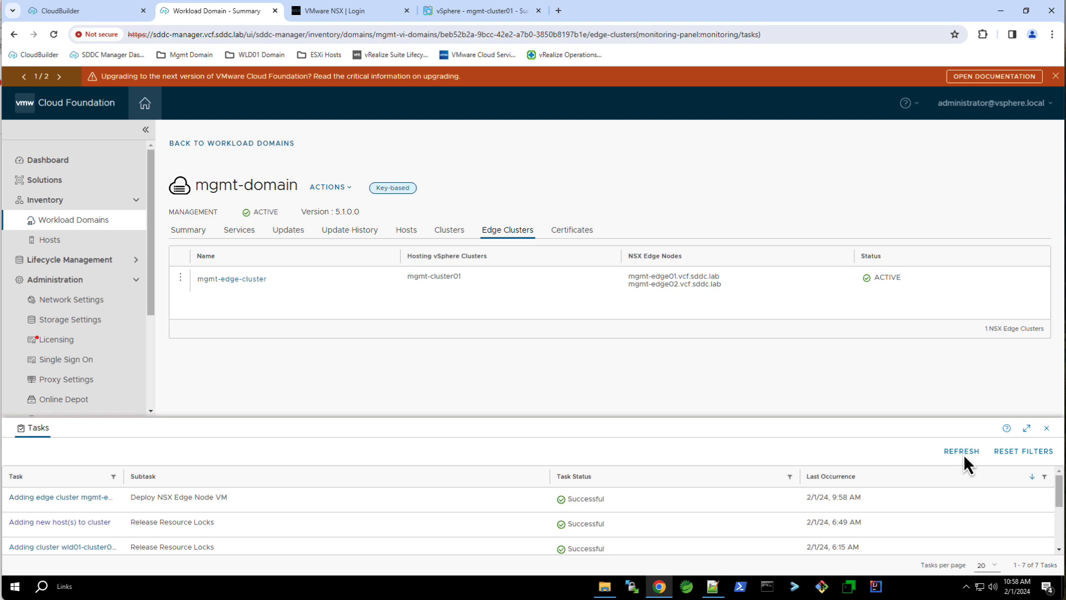
{"action": "left_click", "coordinate": [506, 21]}
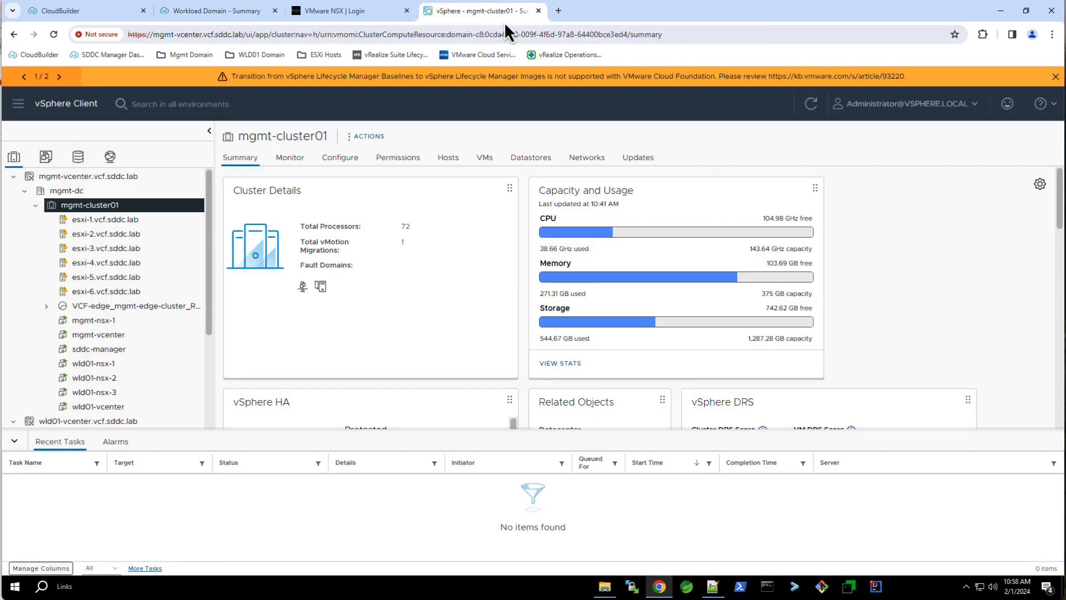
{"action": "left_click", "coordinate": [46, 307]}
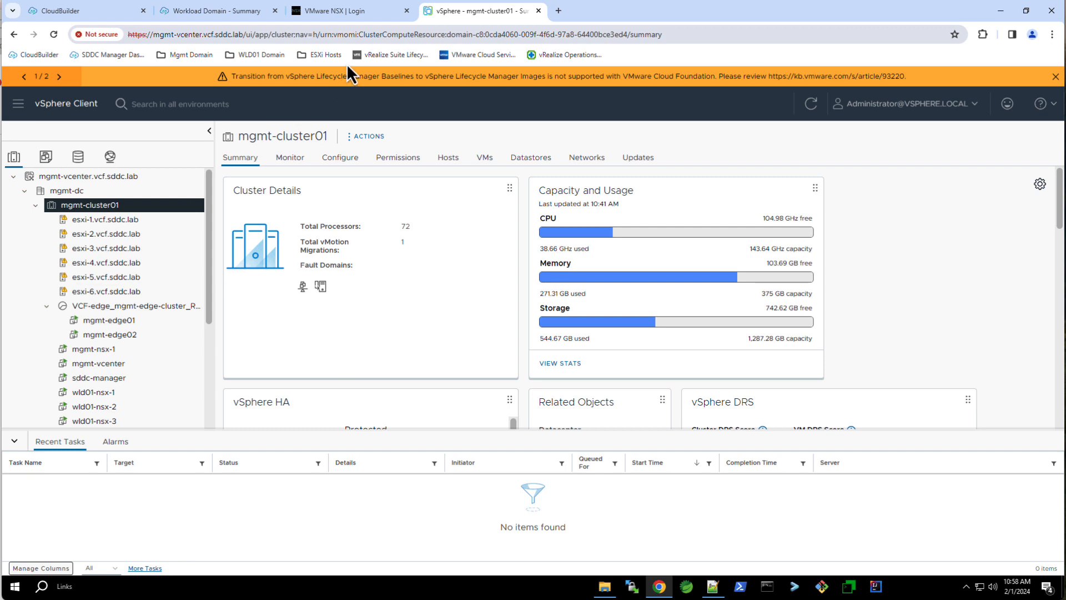
Switch to NSX Manager and view the network topology of the deployed gateways
{"action": "left_click", "coordinate": [365, 16]}
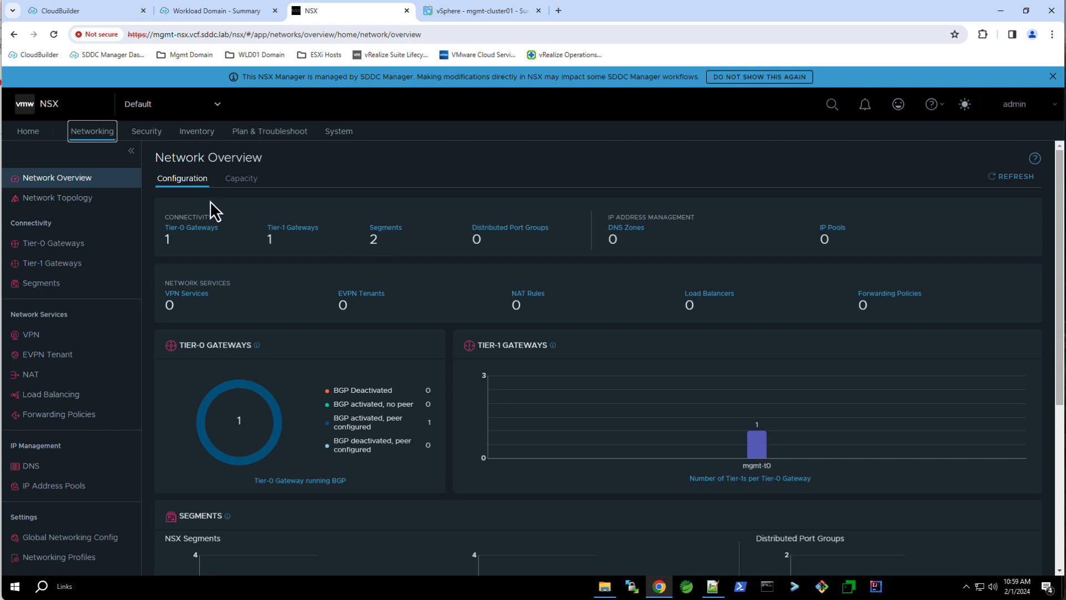
{"action": "left_click", "coordinate": [83, 200]}
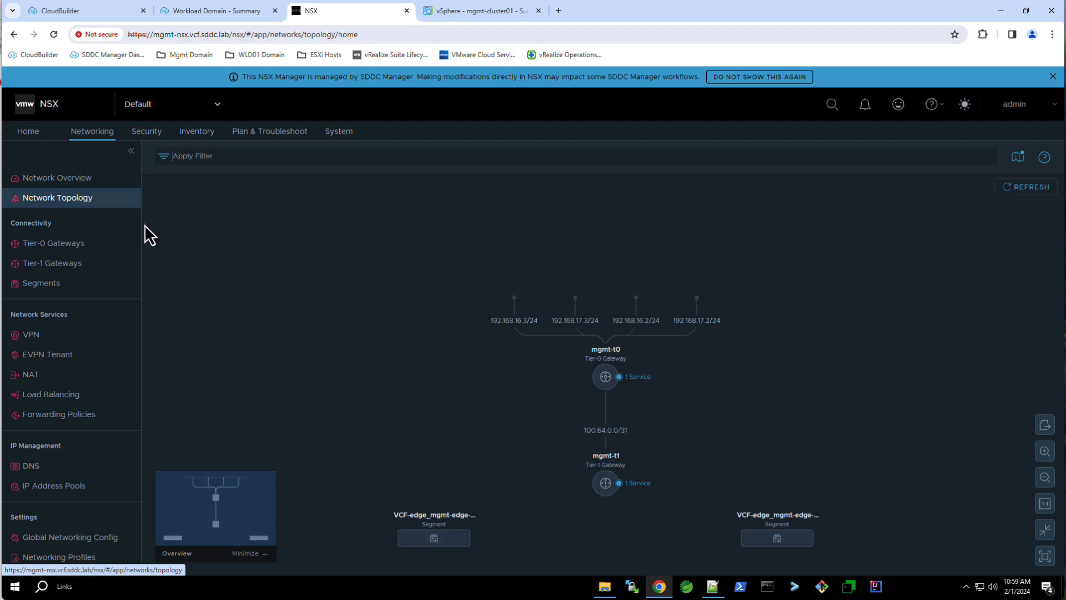
Inspect the BGP settings and BGP neighbors of the mgmt-t0 Tier-0 gateway, and return to SDDC Manager
{"action": "left_click", "coordinate": [84, 247]}
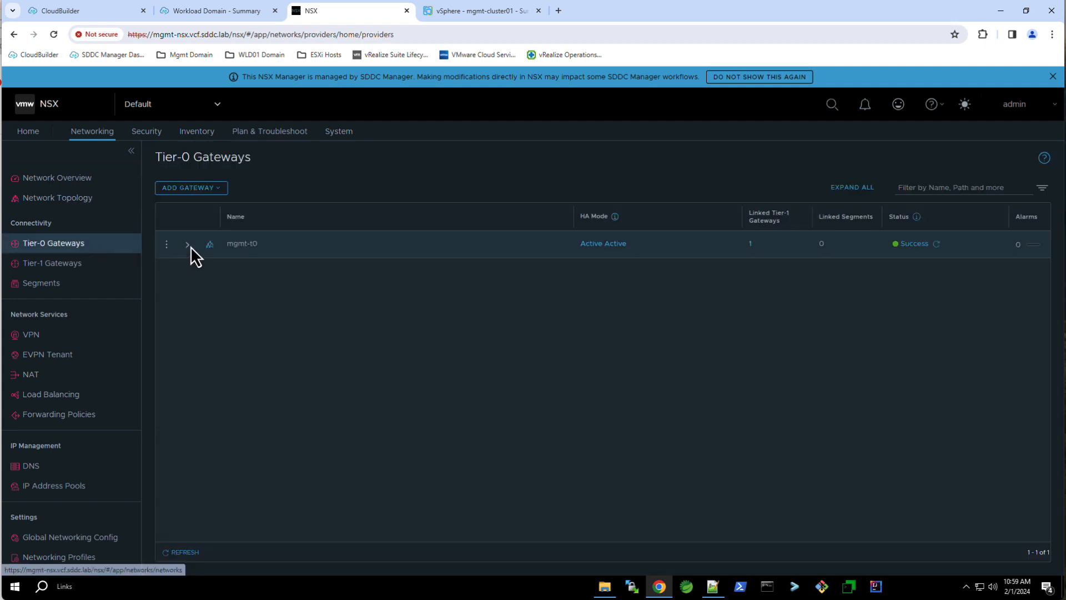
{"action": "left_click", "coordinate": [191, 246]}
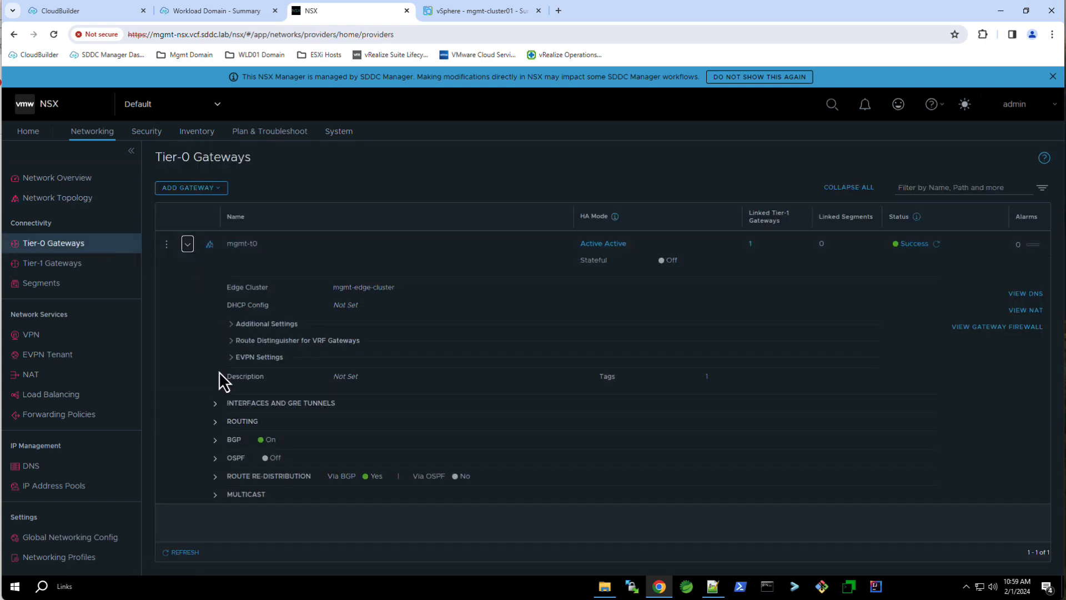
{"action": "left_click", "coordinate": [216, 438]}
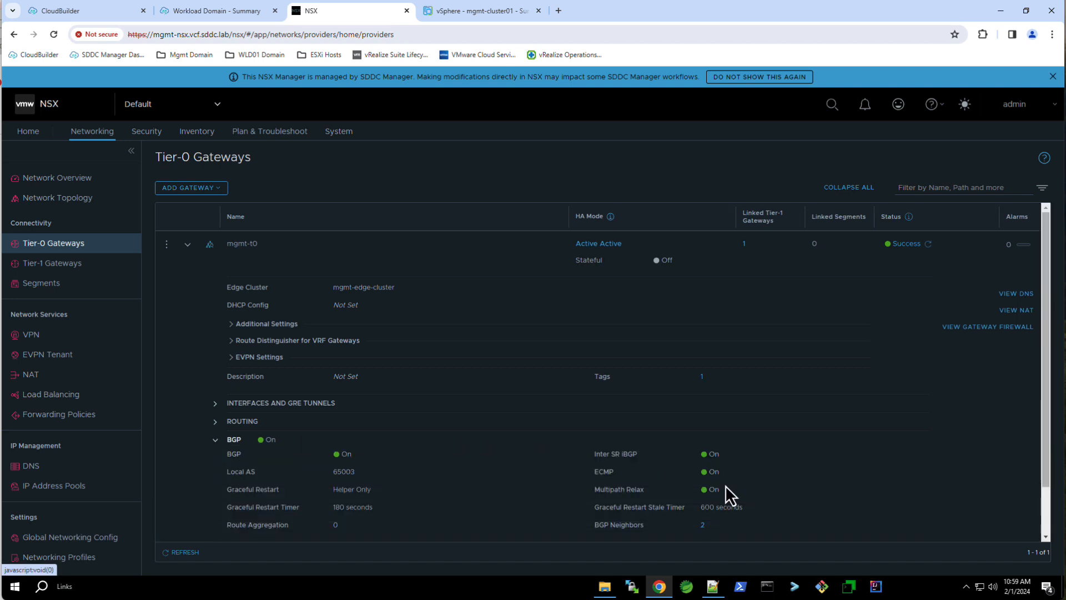
{"action": "left_click", "coordinate": [703, 526]}
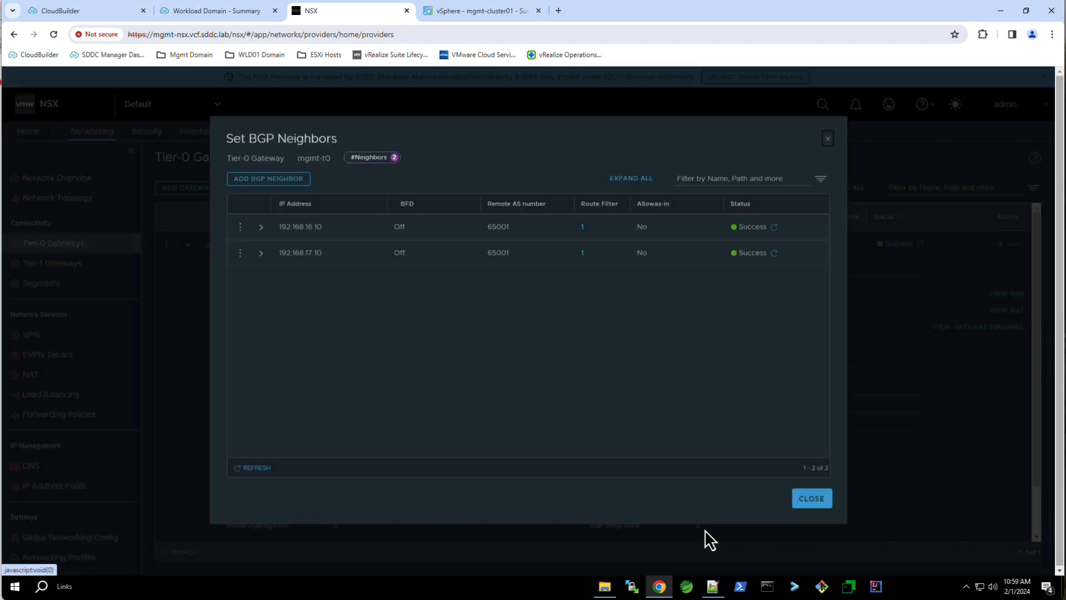
{"action": "left_click", "coordinate": [817, 502]}
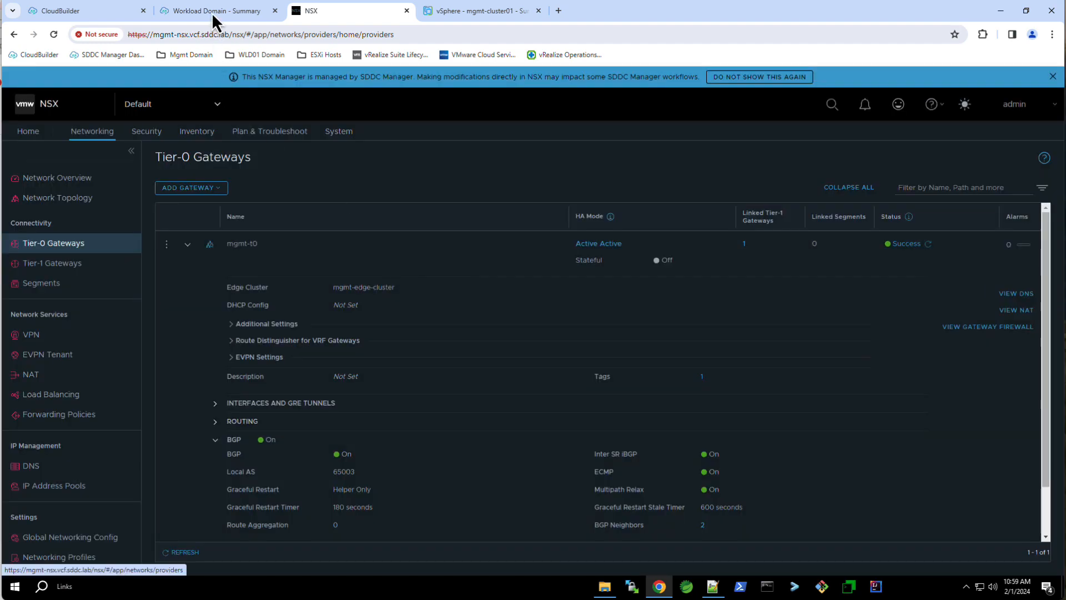
{"action": "left_click", "coordinate": [211, 12]}
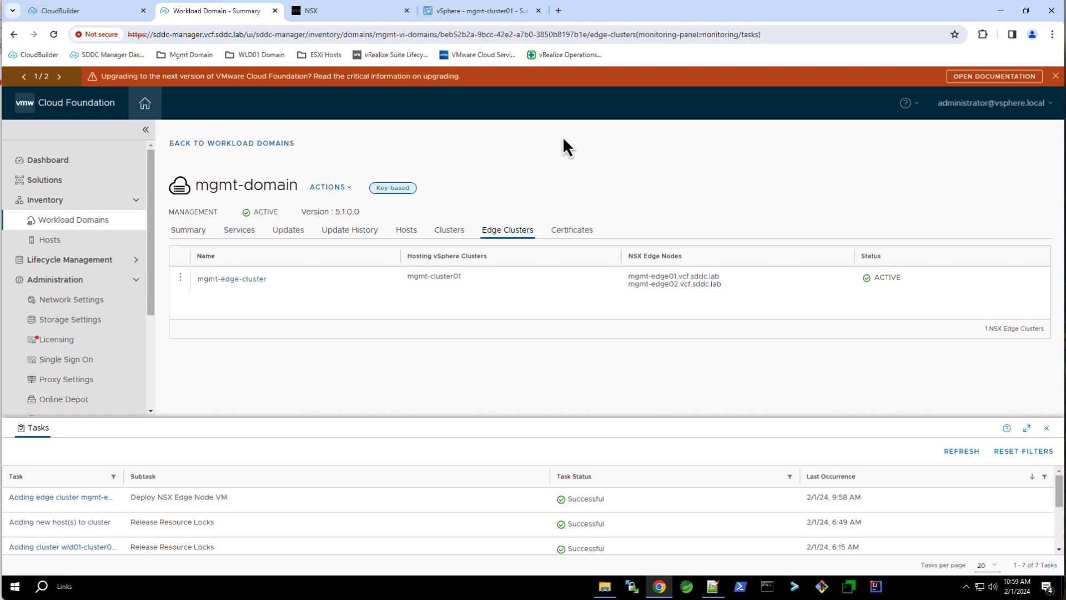